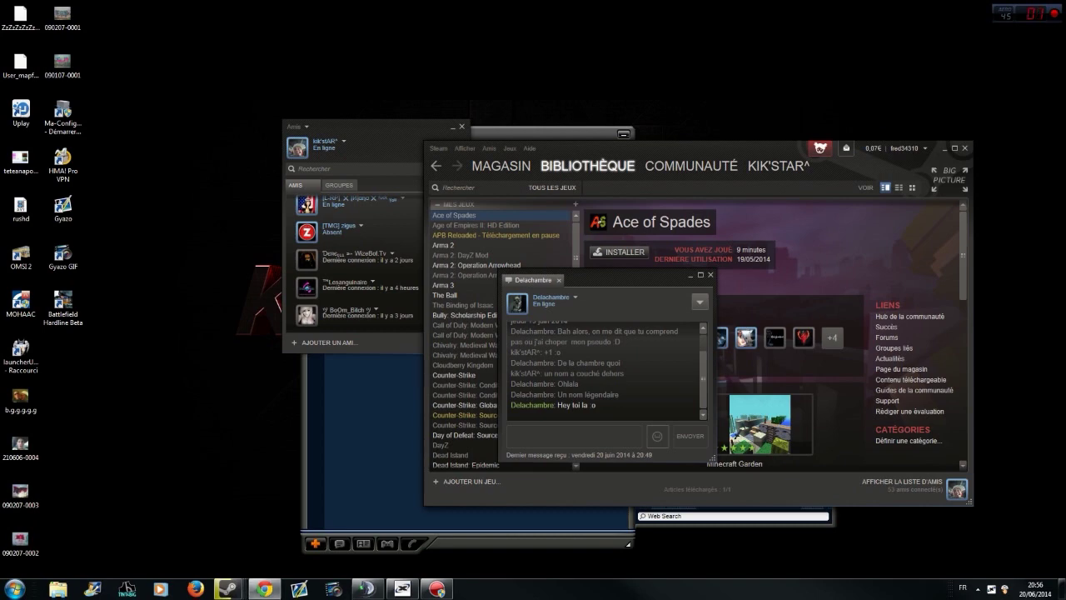
# - Leave Steam and bring up a blank new tab in Chrome
pyautogui.click(264, 589)
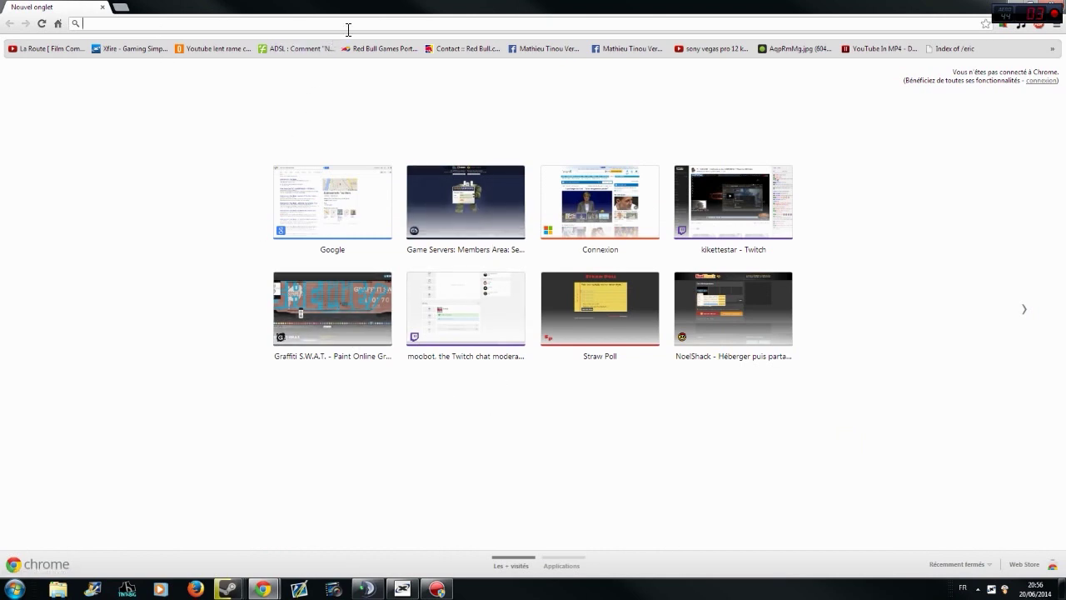
# - Go to Google and search for mohaac
pyautogui.write('google.fr')
pyautogui.press('Return')
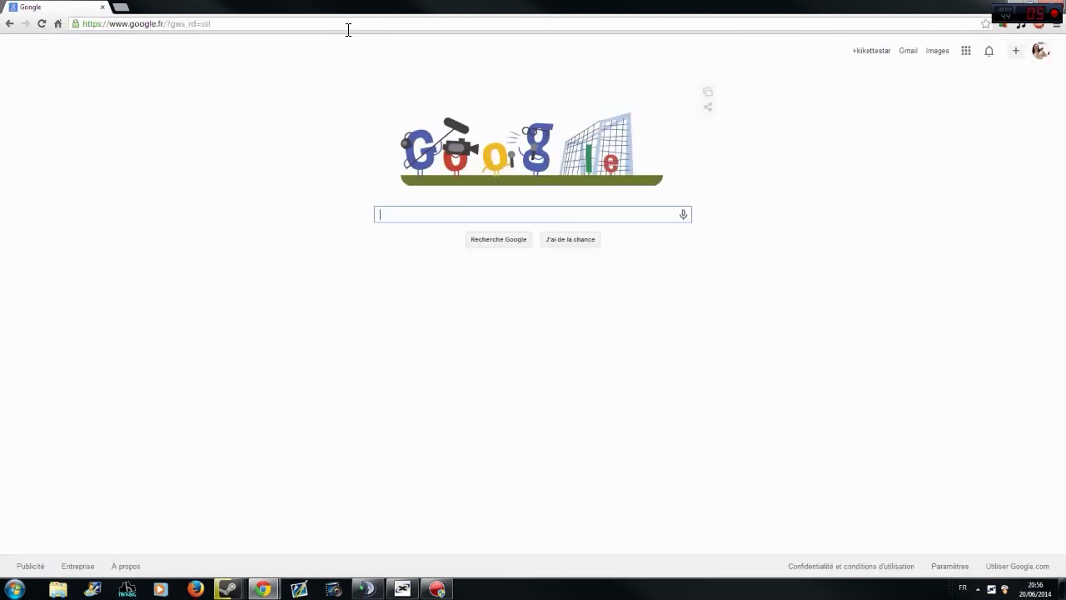
pyautogui.write('mohaa')
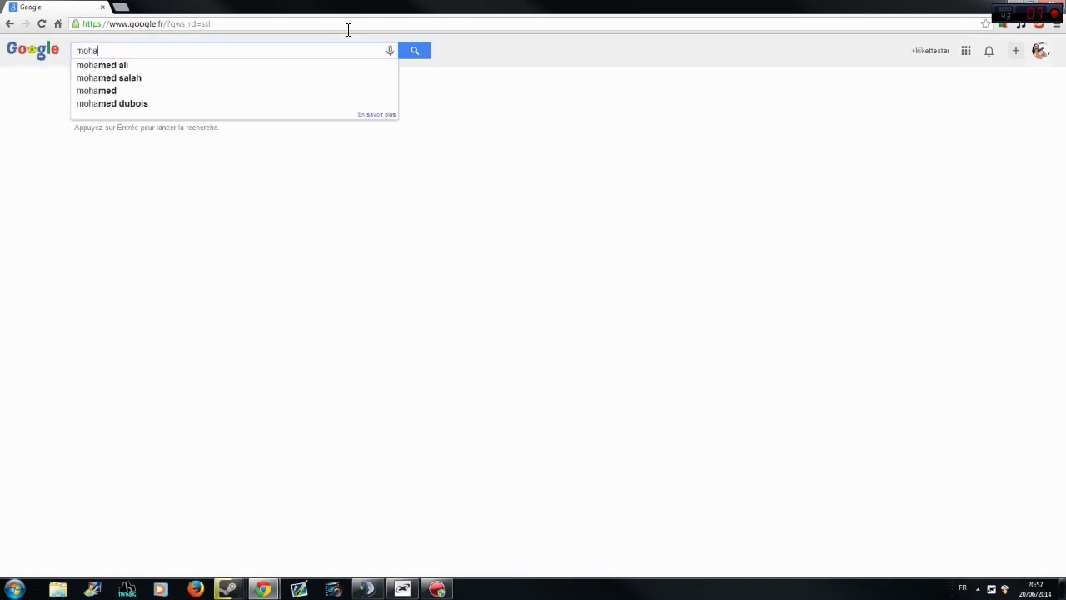
pyautogui.press('Down')
pyautogui.press('Down')
pyautogui.press('Down')
pyautogui.press('Return')
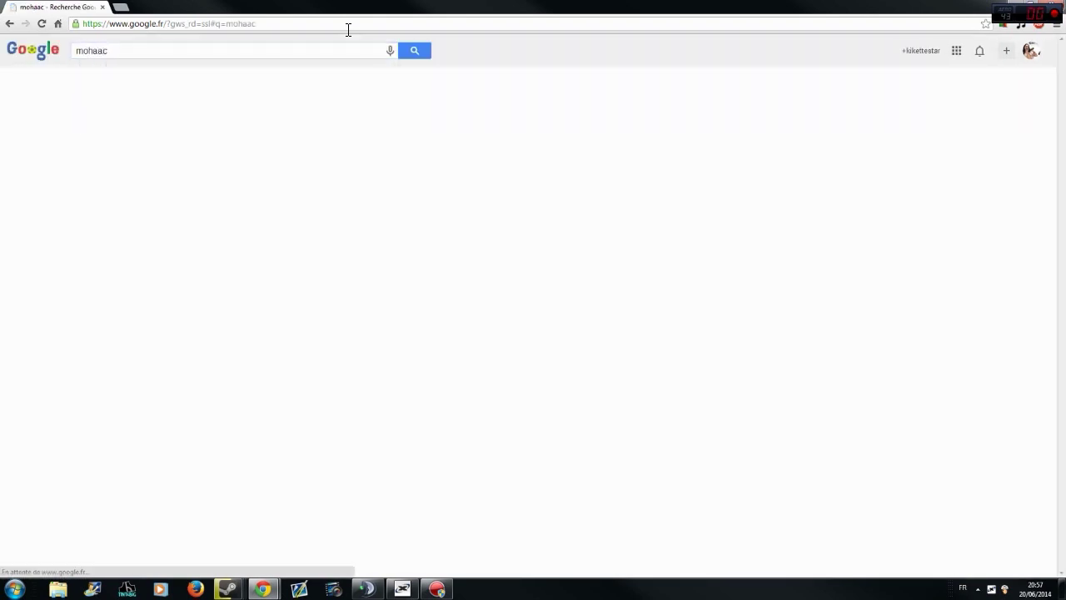
# - Open mohaac.org, download the installer and open MOHAAC (2).exe
pyautogui.click(88, 136)
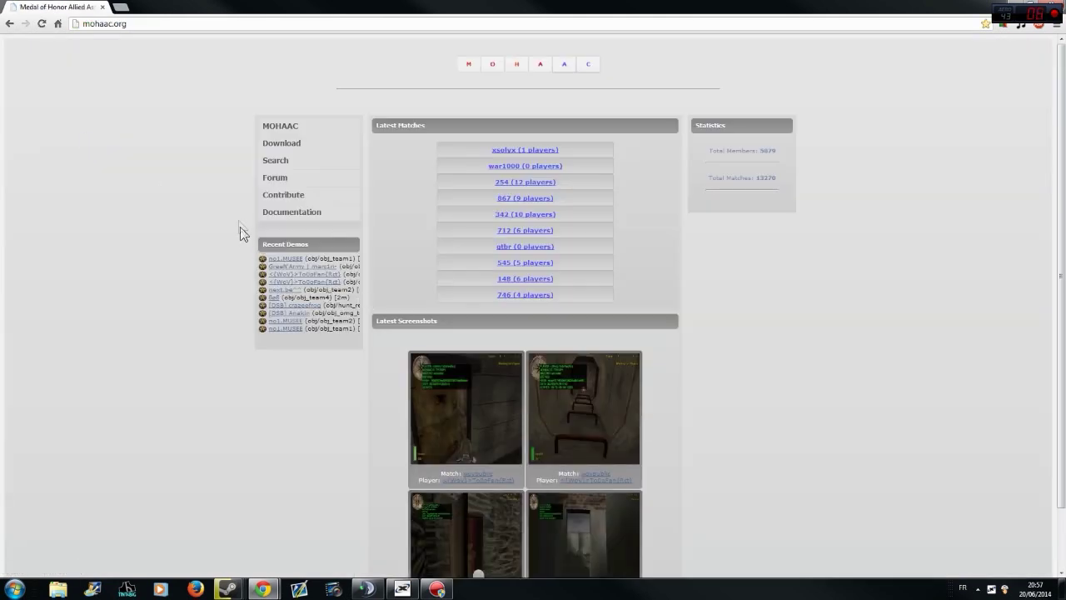
pyautogui.click(289, 149)
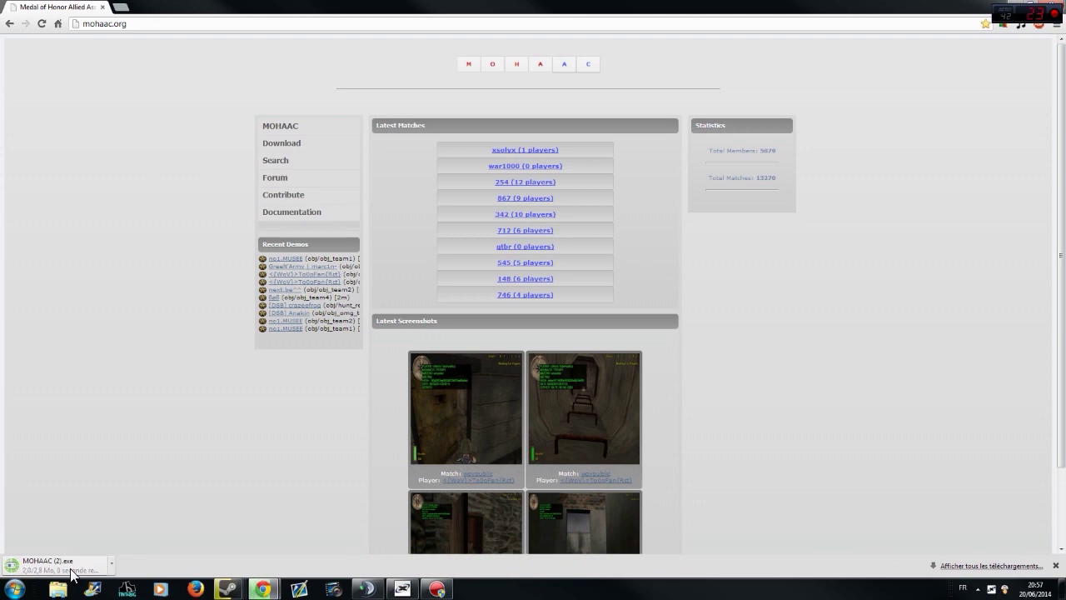
pyautogui.click(50, 565)
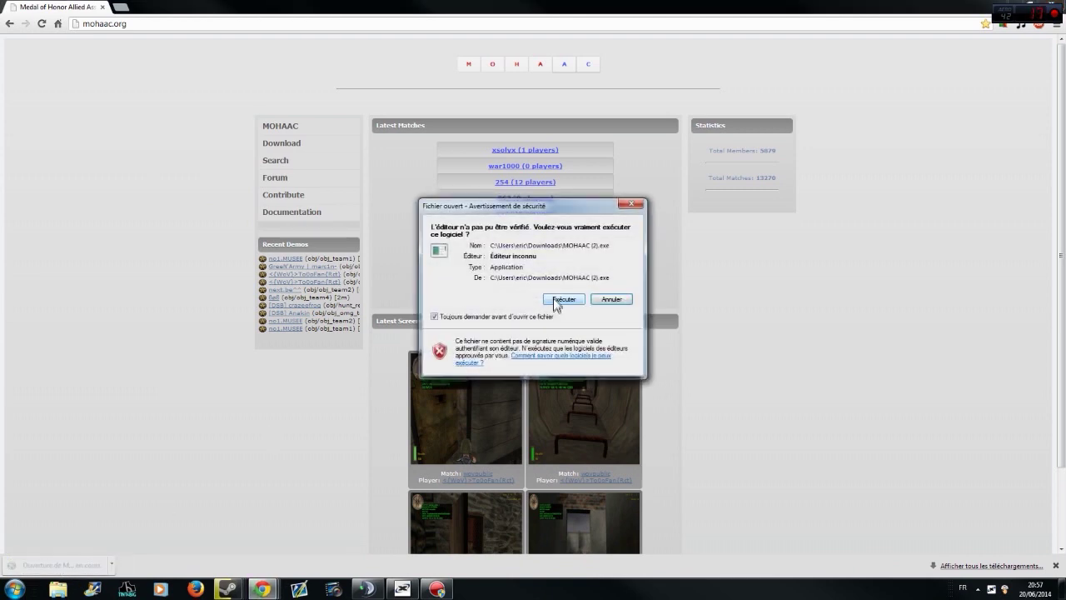
# - Allow the installer to run, get past the Change Log and install the anticheat
pyautogui.click(559, 299)
pyautogui.moveTo(654, 264); pyautogui.dragTo(658, 329)
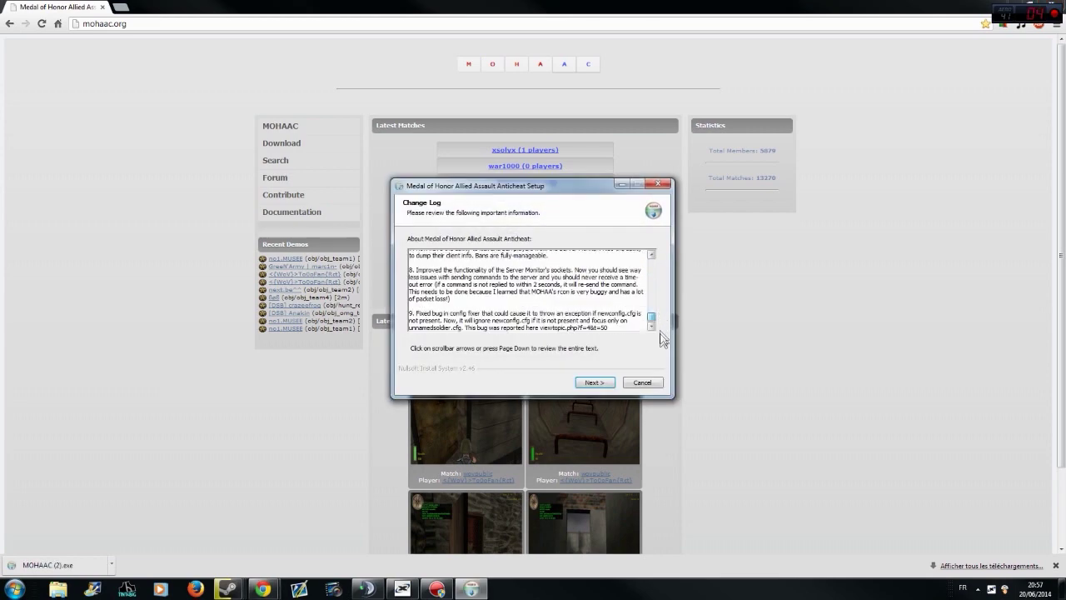
pyautogui.click(593, 382)
pyautogui.click(594, 382)
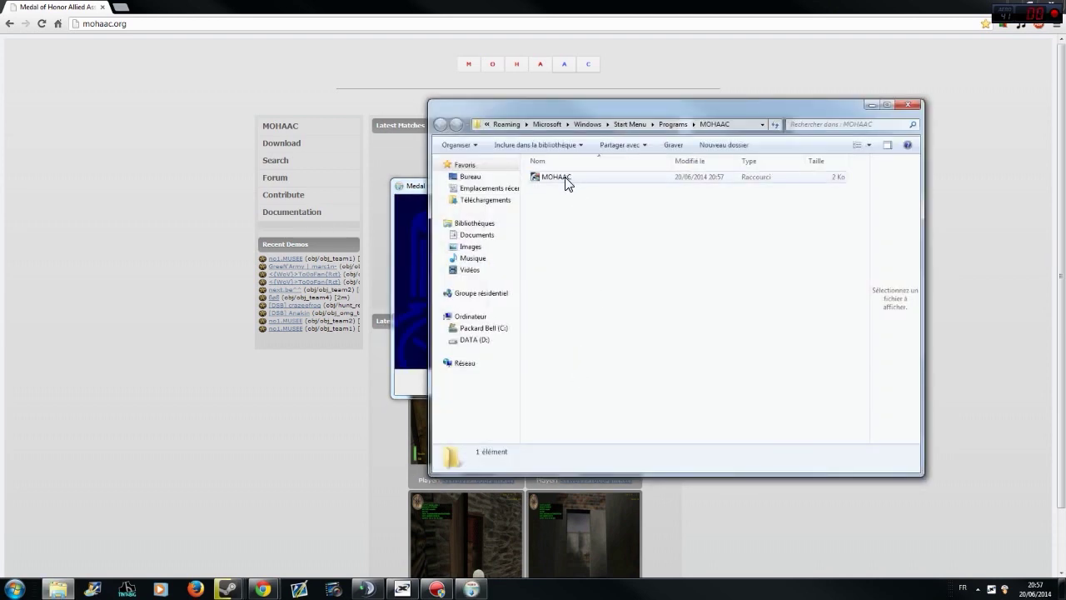
# - Launch the new MOHAAC shortcut, then finish the setup wizard
pyautogui.doubleClick(567, 178)
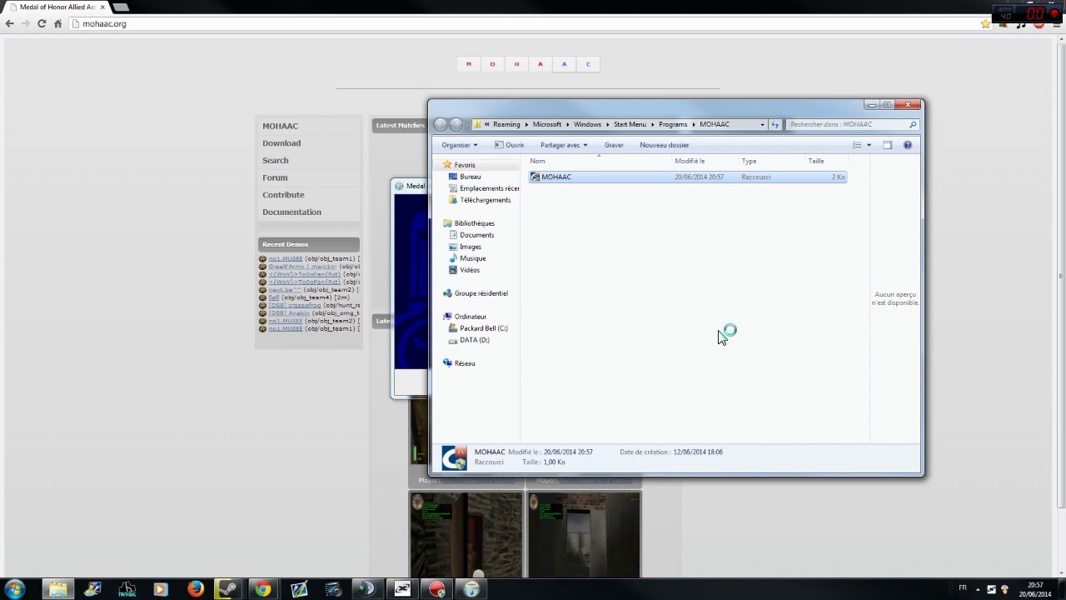
pyautogui.click(419, 196)
pyautogui.click(587, 380)
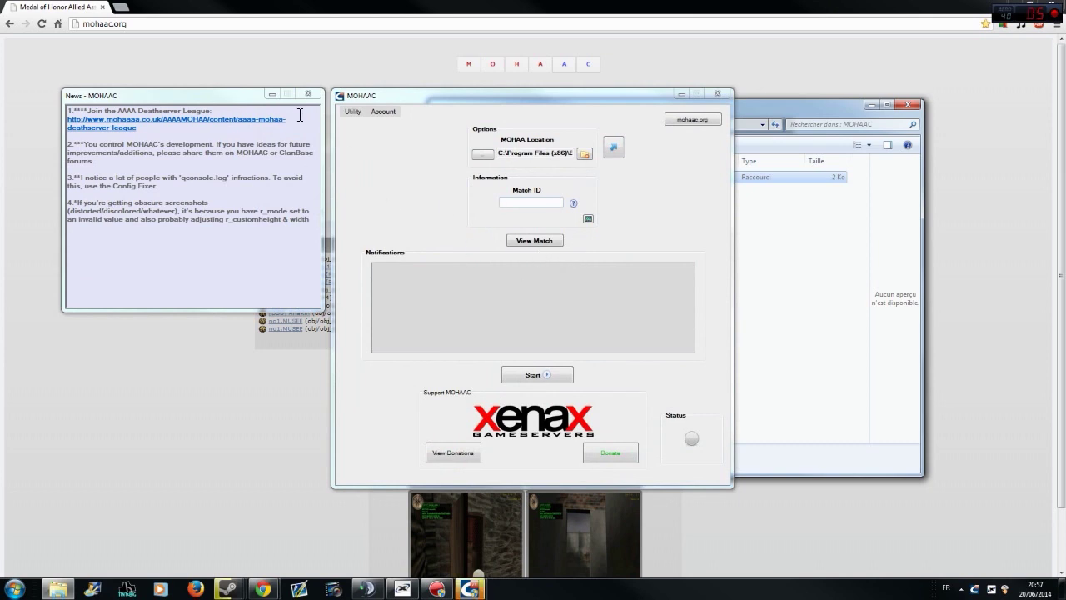
# - Close the News window, browse Utility's Options, Tools and Make Me Stock, then return to mohaac.org
pyautogui.click(308, 95)
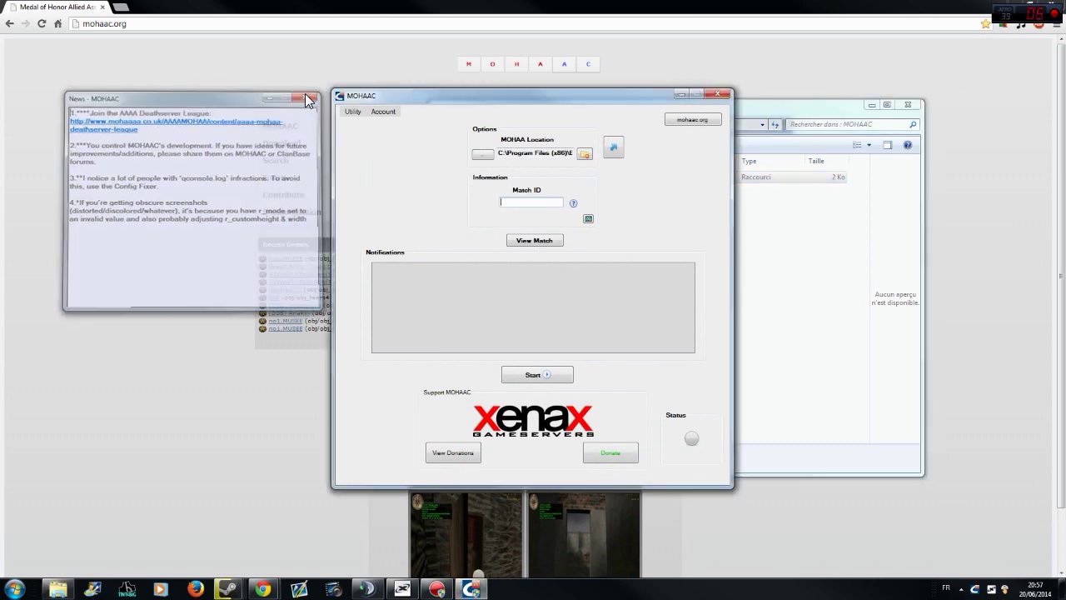
pyautogui.click(350, 111)
pyautogui.moveTo(368, 125)
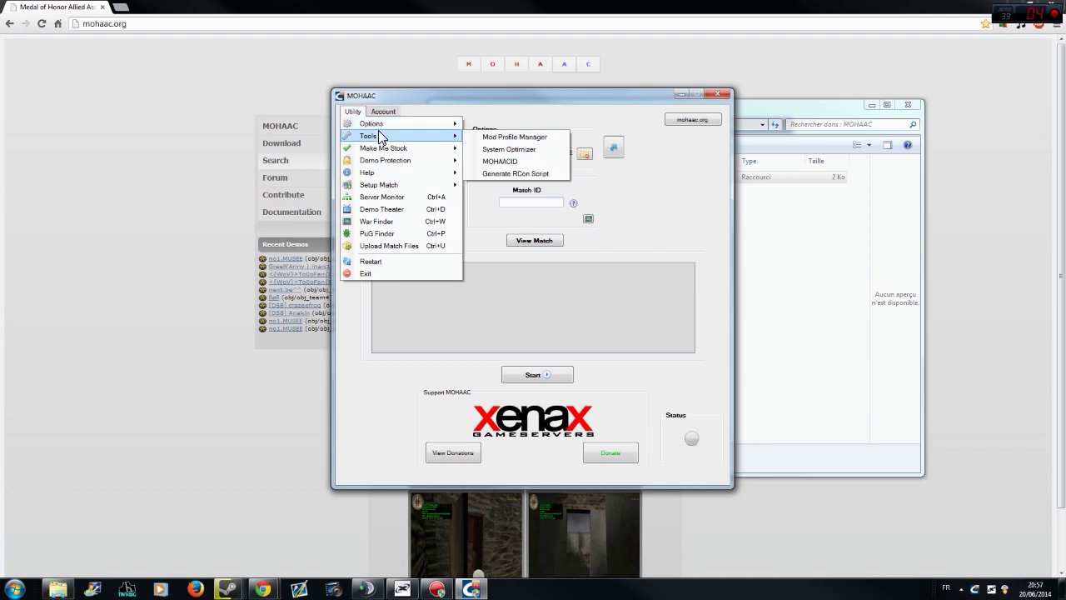
pyautogui.moveTo(390, 152)
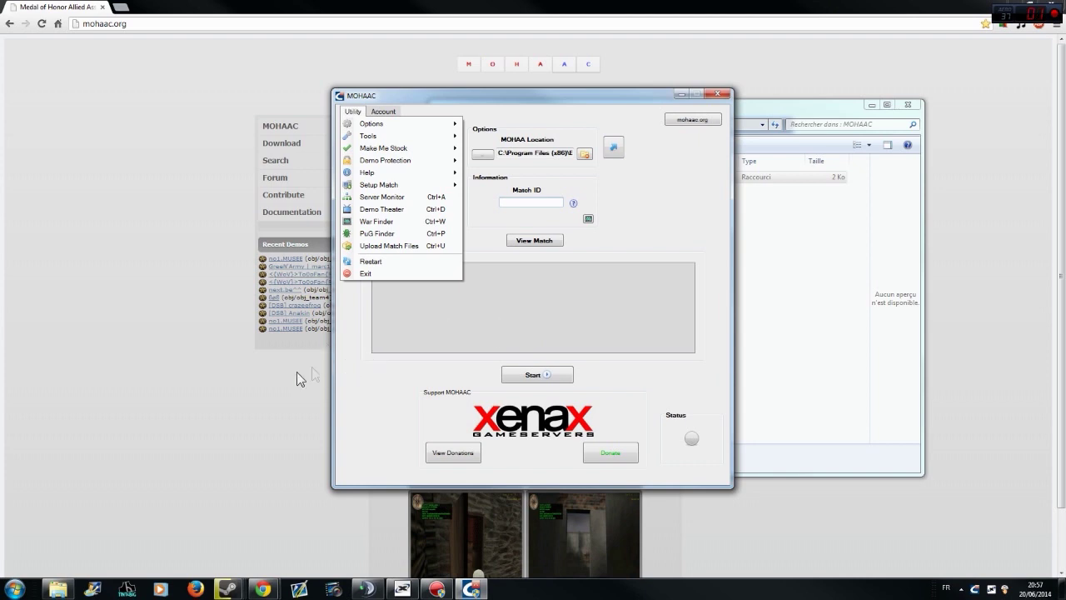
pyautogui.click(155, 313)
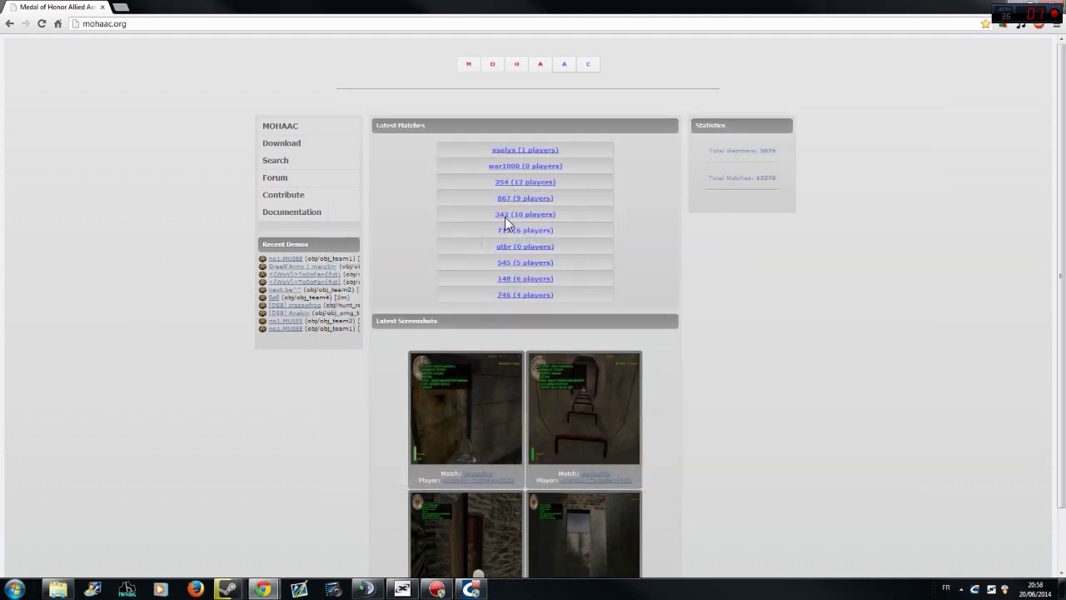
# - Close Chrome, Quick Launch MOHAAC to the server on port 12203, then close MOHAAC
pyautogui.click(42, 23)
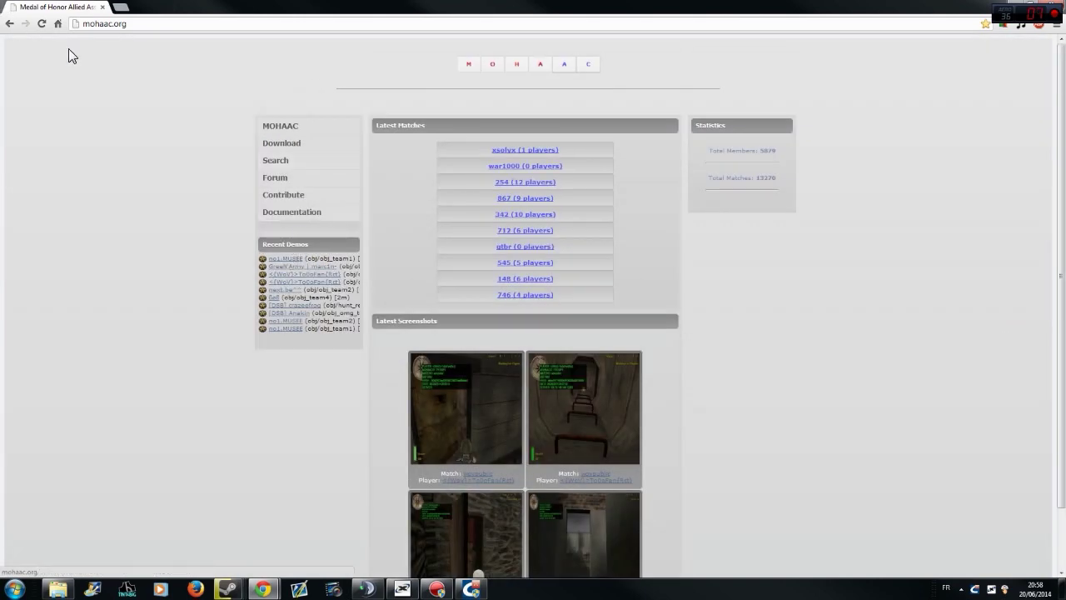
pyautogui.click(101, 9)
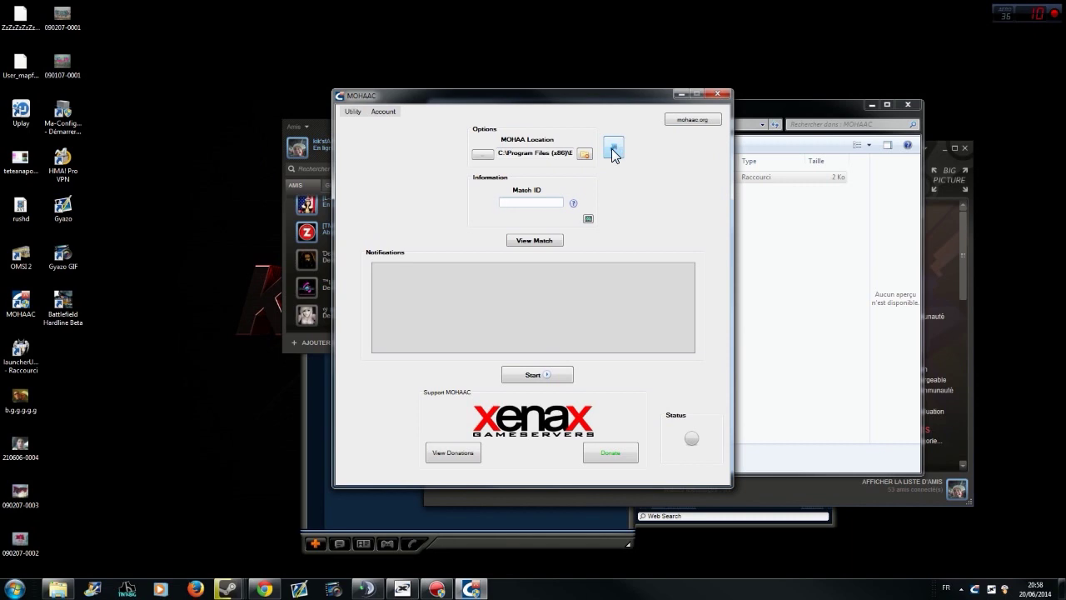
pyautogui.click(614, 148)
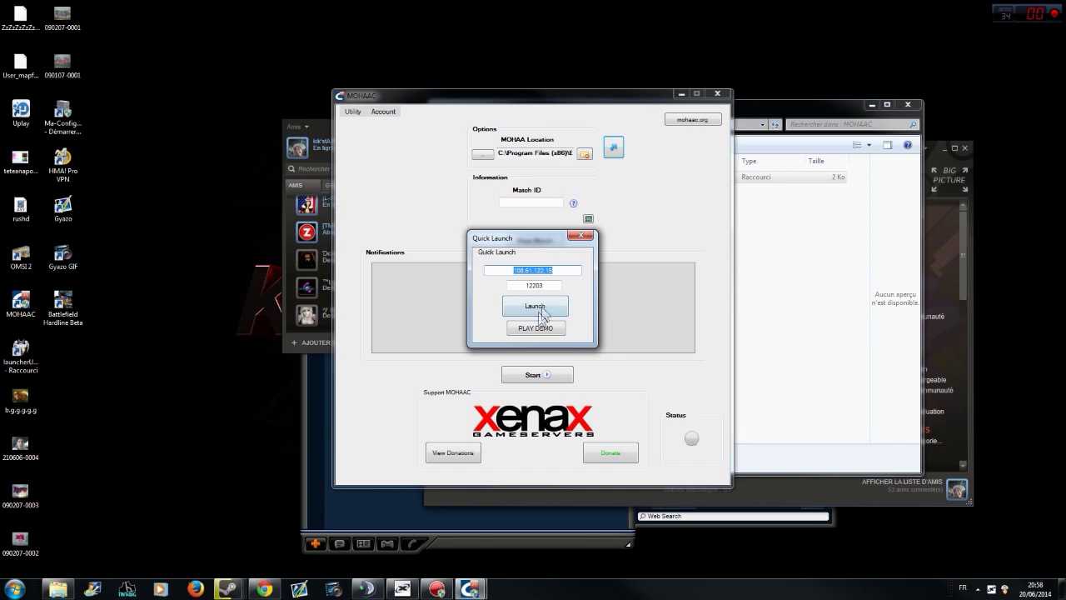
pyautogui.click(573, 238)
pyautogui.click(717, 93)
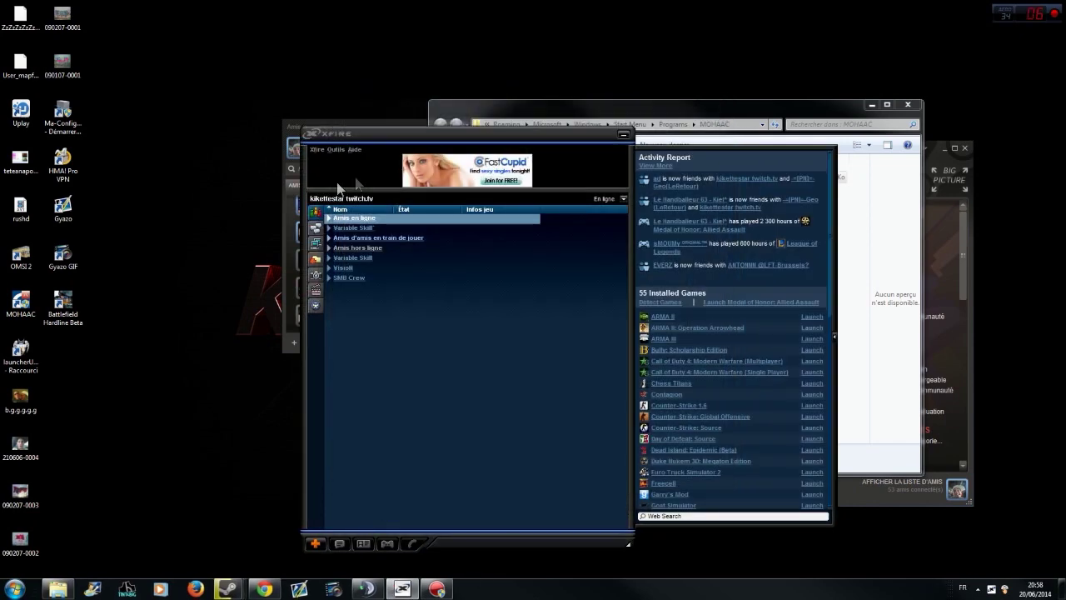
# - Expand and collapse the online friends groups in Xfire
pyautogui.click(355, 228)
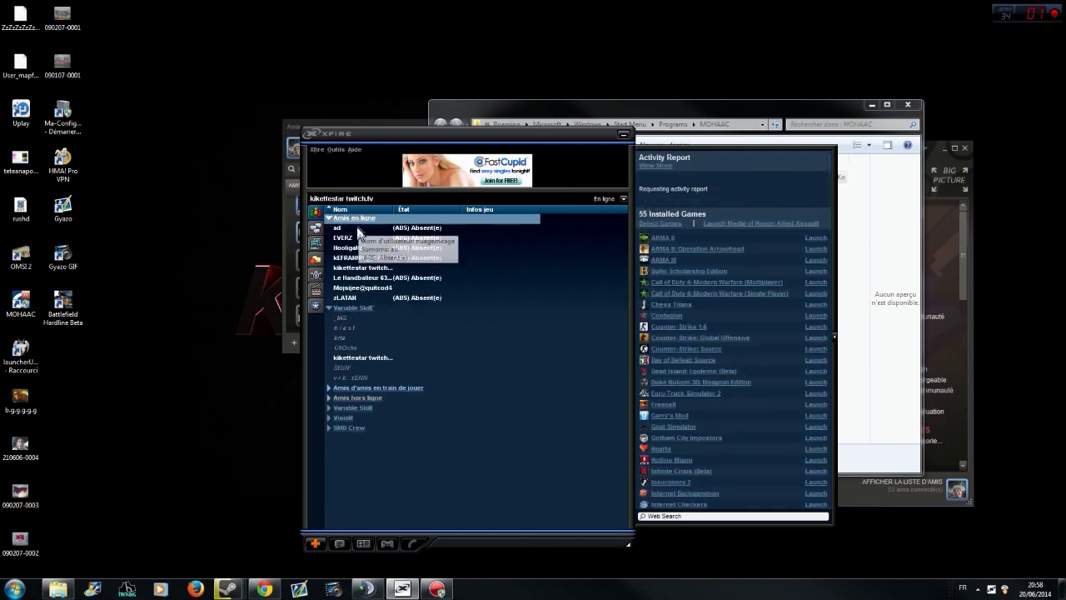
pyautogui.click(355, 306)
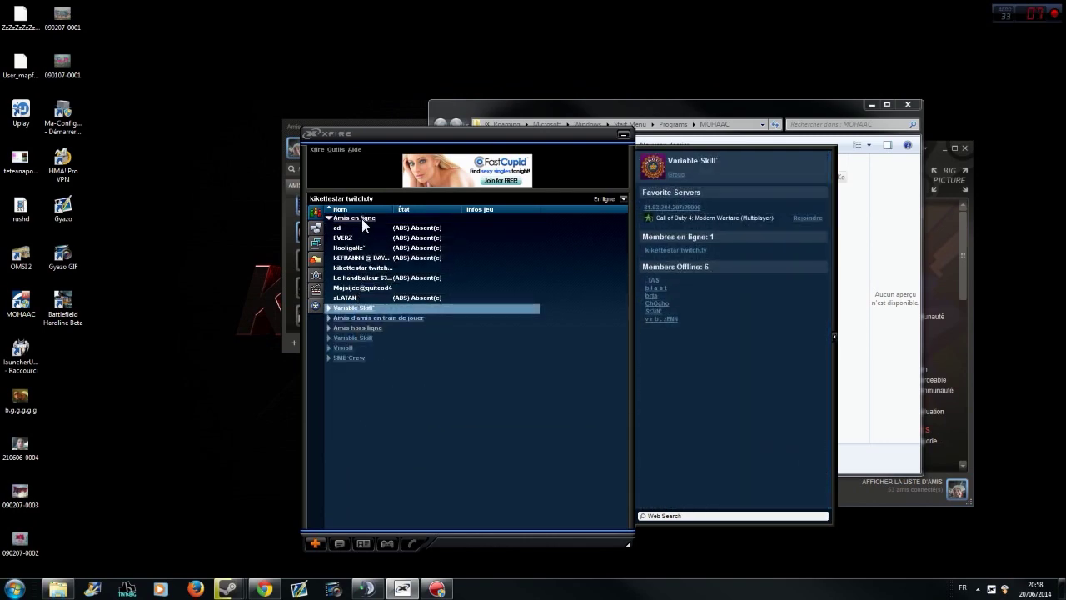
pyautogui.click(362, 219)
# - Join the Kikettestar Smb Crew War server from Game Servers, entering its password
pyautogui.click(316, 243)
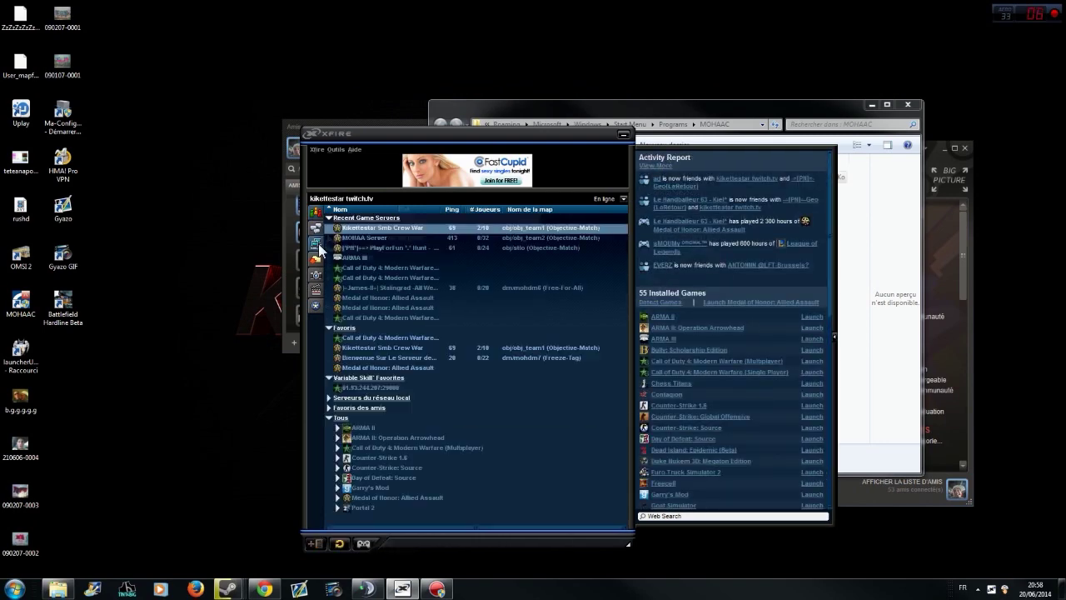
pyautogui.click(370, 237)
pyautogui.click(376, 228)
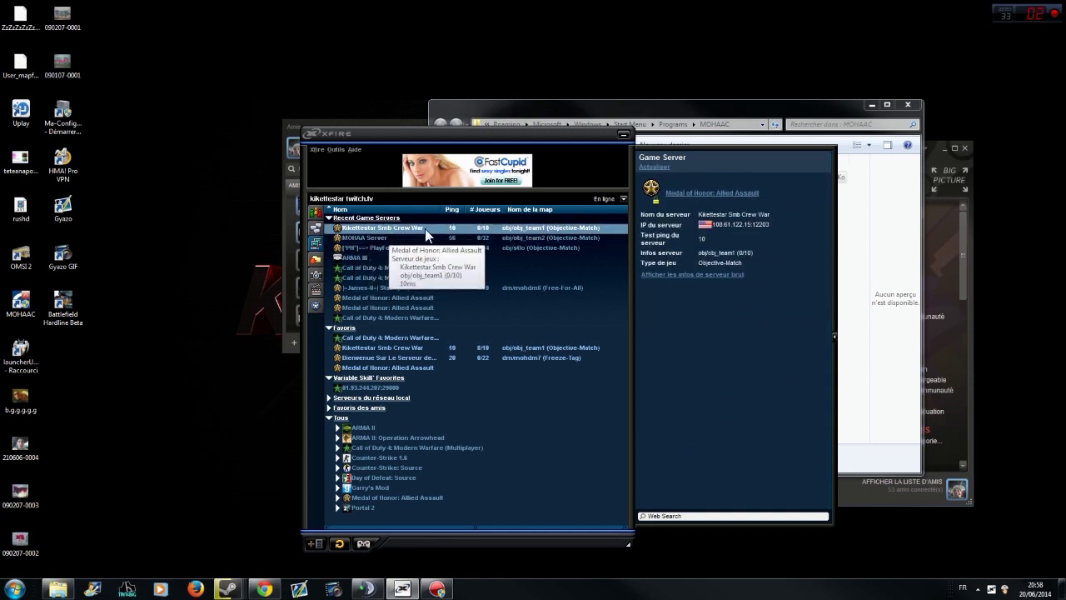
pyautogui.click(364, 544)
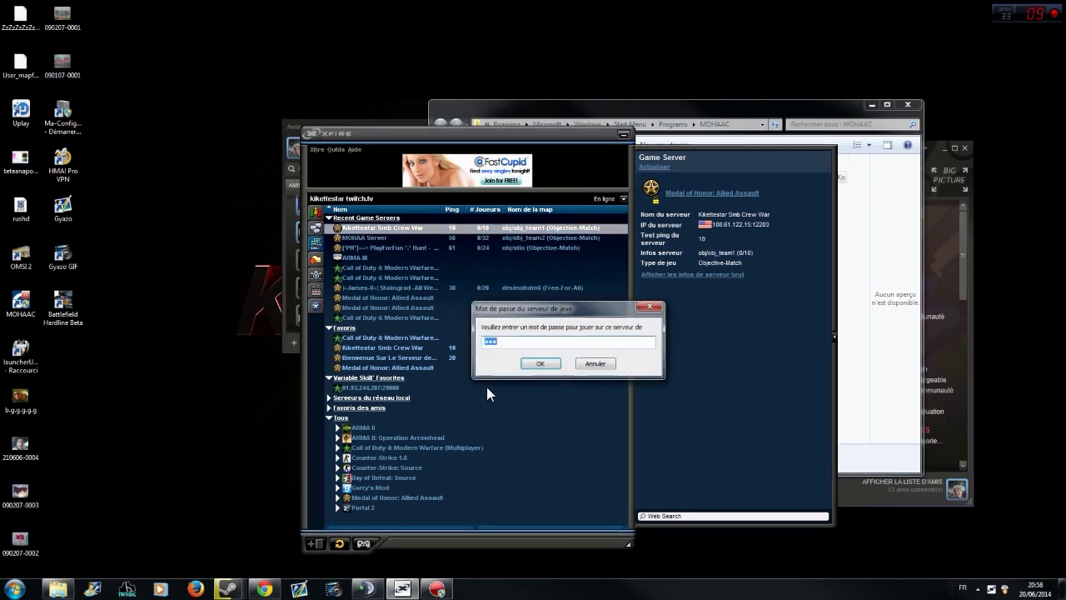
pyautogui.click(541, 365)
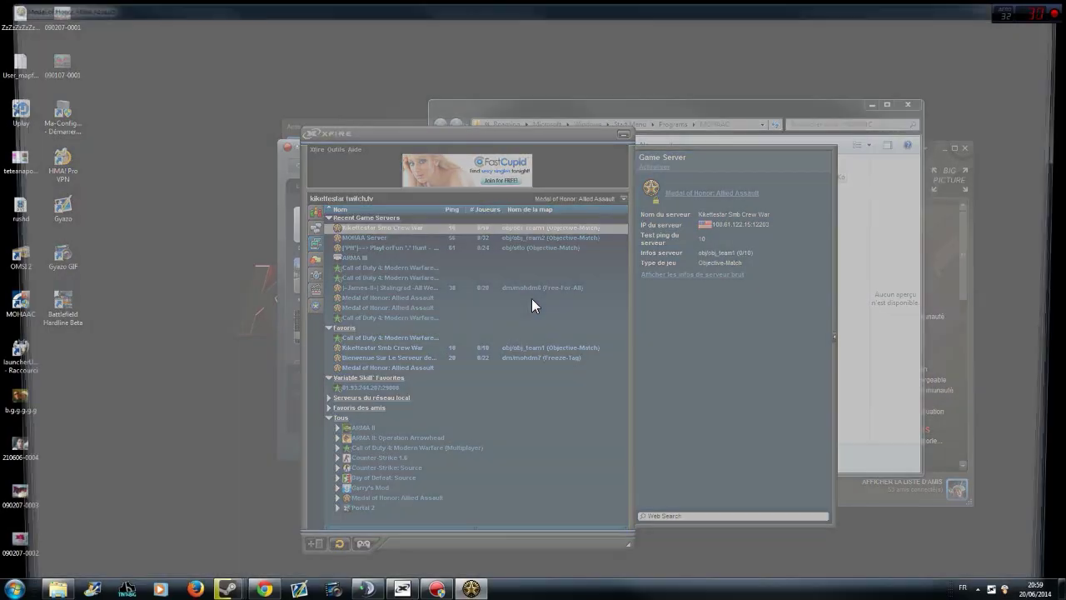
# - Walk forward, glance at Xfire, auto-select a team and toggle the console
pyautogui.press('w')
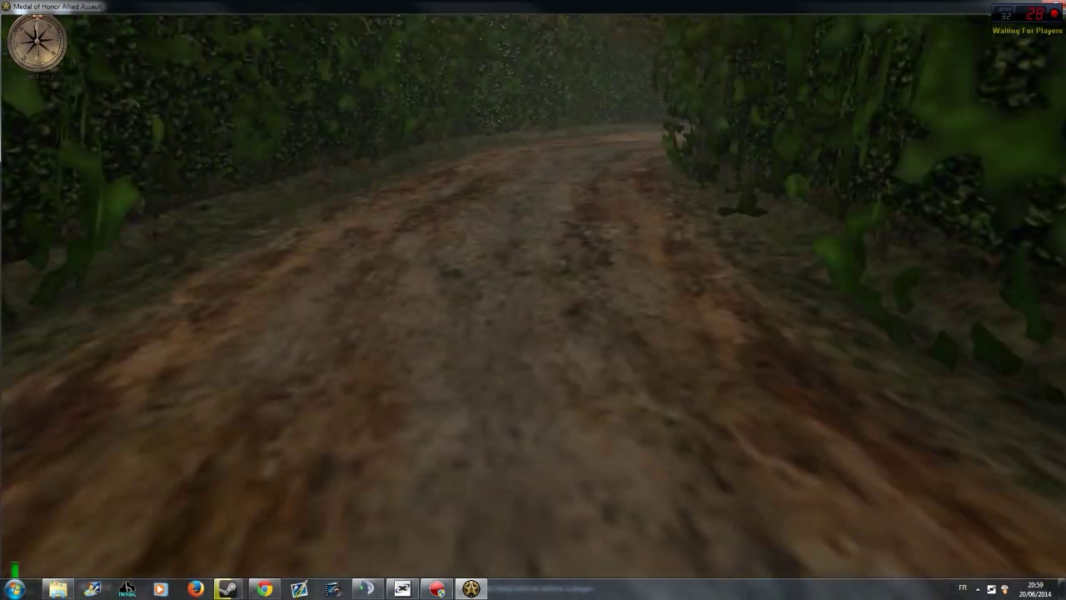
pyautogui.hotkey('alt', 'Tab')
pyautogui.hotkey('alt', 'Tab')
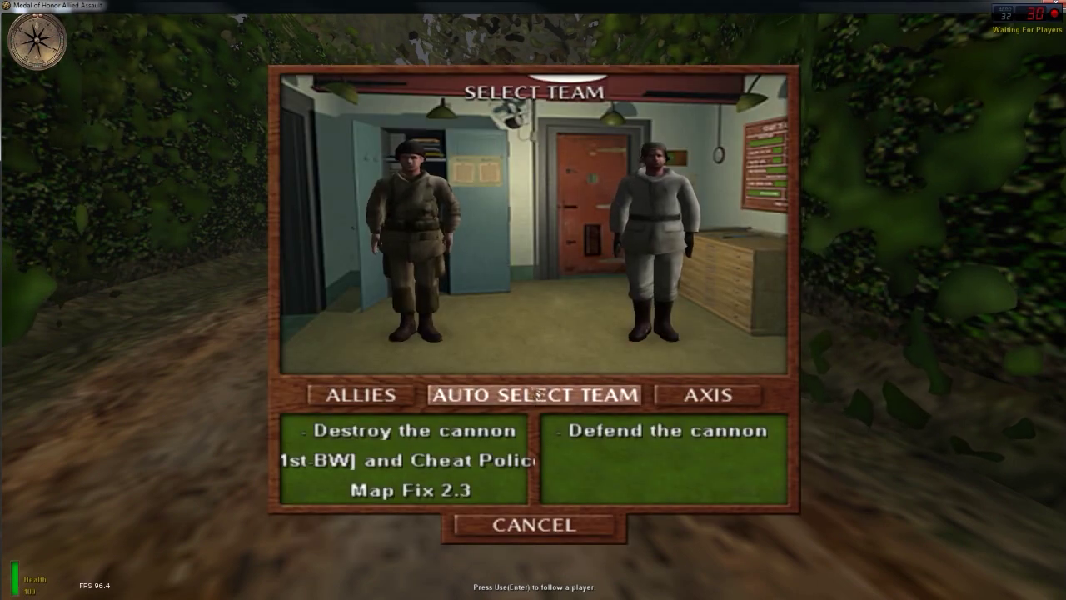
pyautogui.click(558, 395)
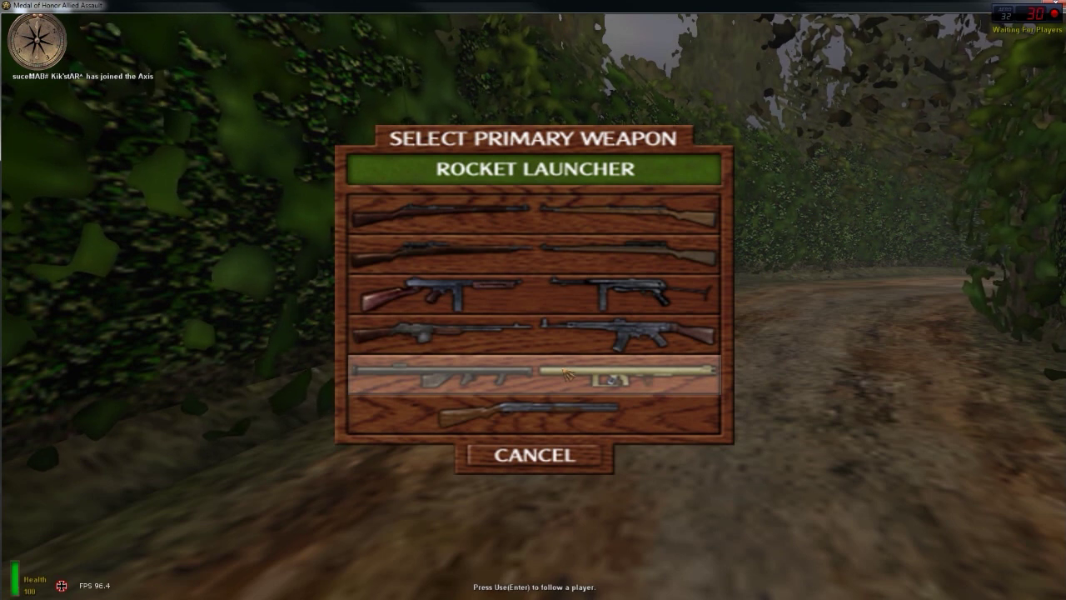
pyautogui.press('`')
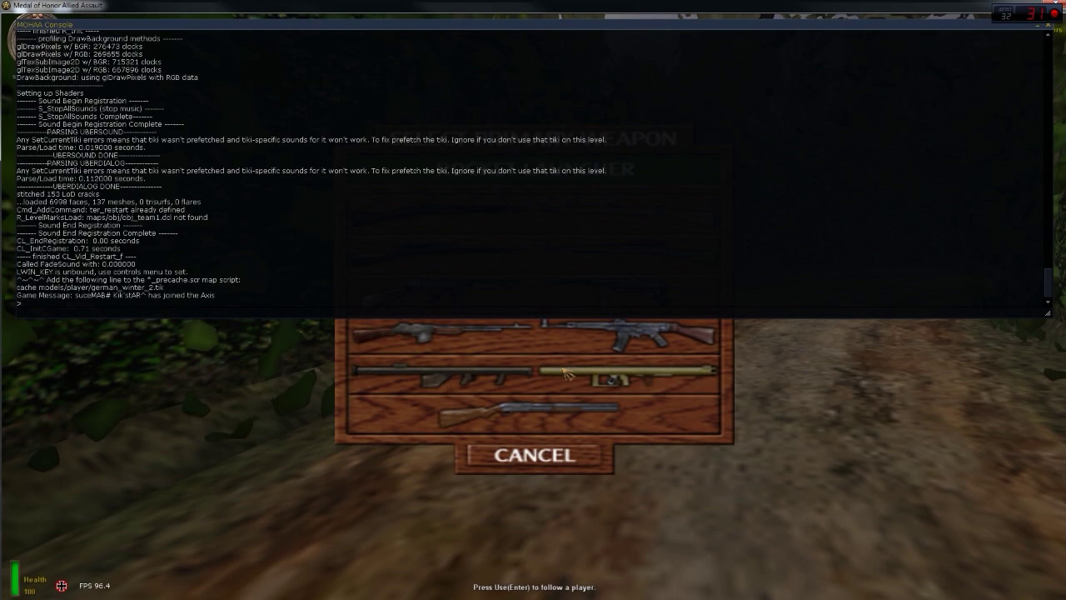
pyautogui.press('`')
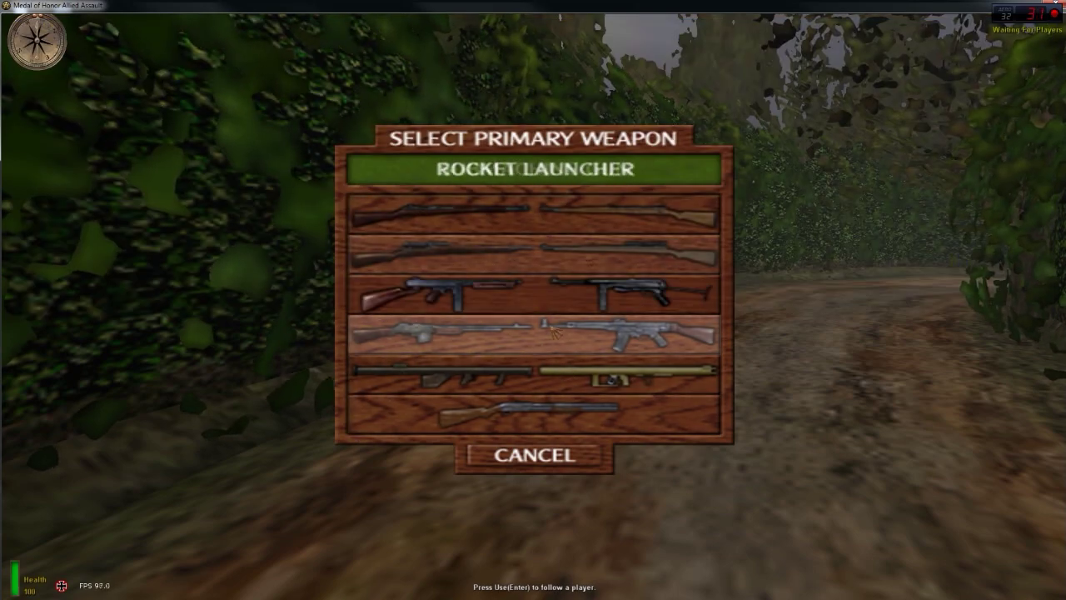
# - Take the Machine Gun, fire a StG 44 burst and open the console
pyautogui.click(555, 332)
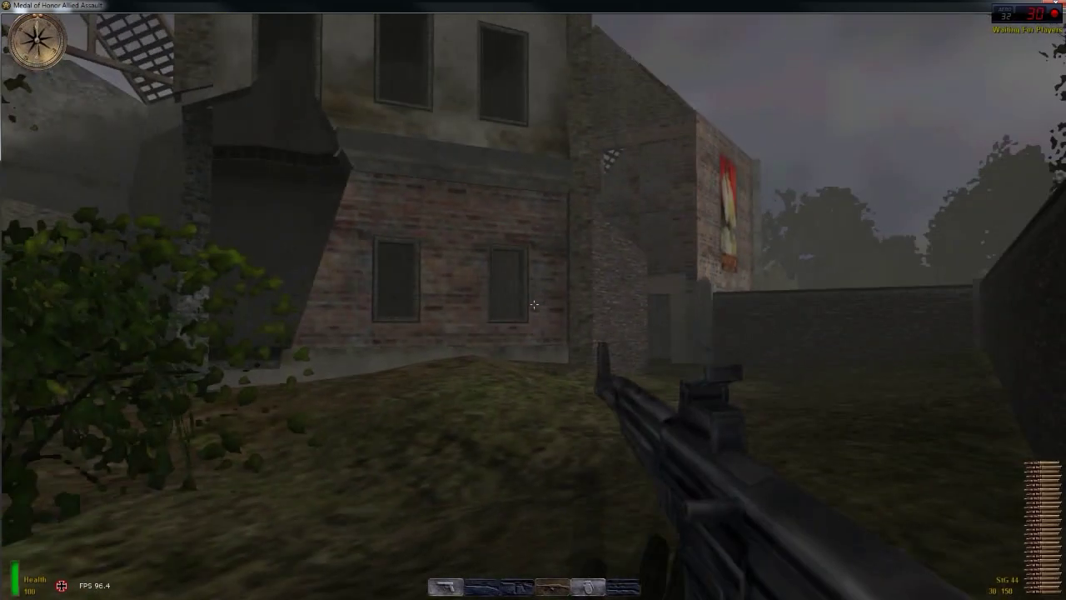
pyautogui.click(534, 305)
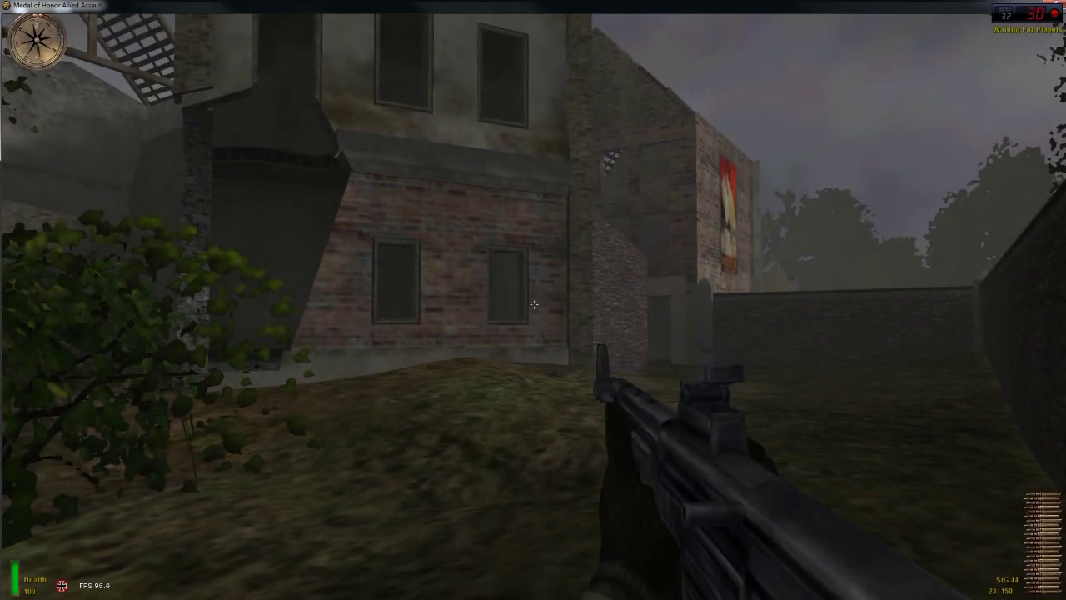
pyautogui.press('`')
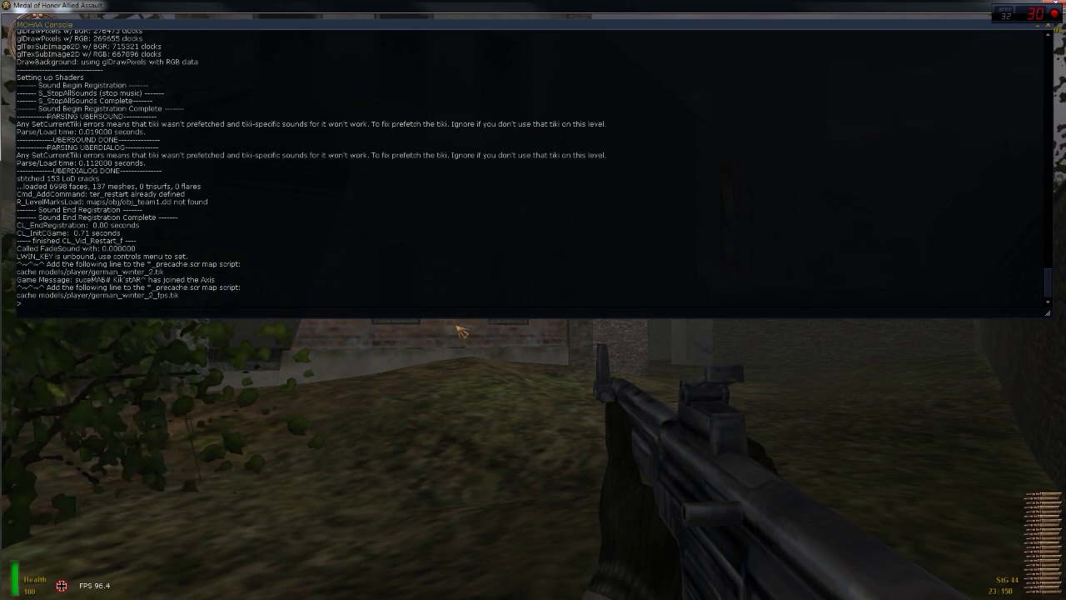
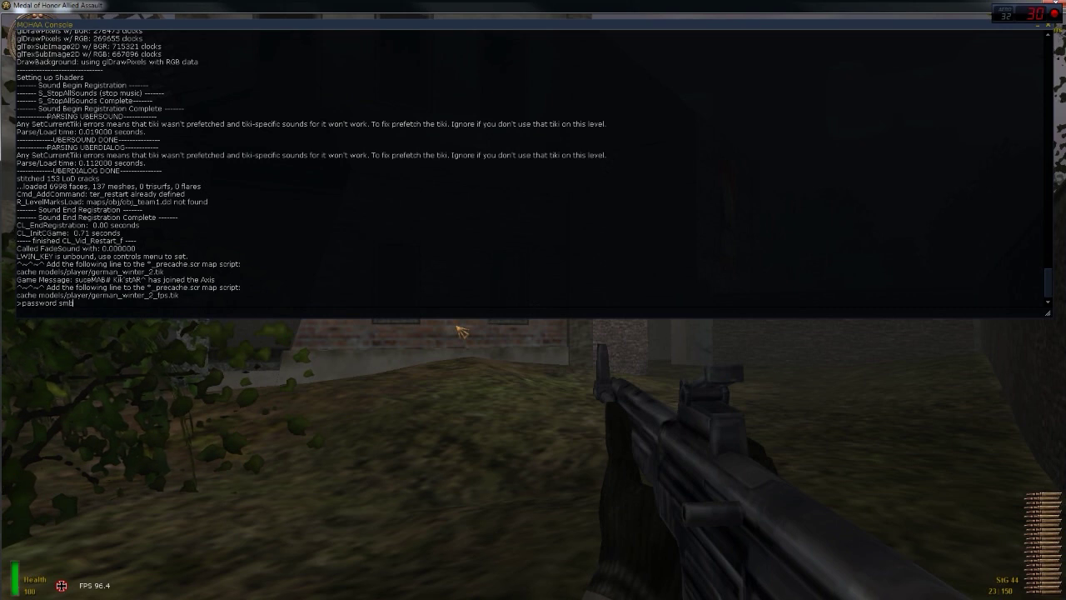
# - Enter the server password command in the console and reconnect
pyautogui.press('Return')
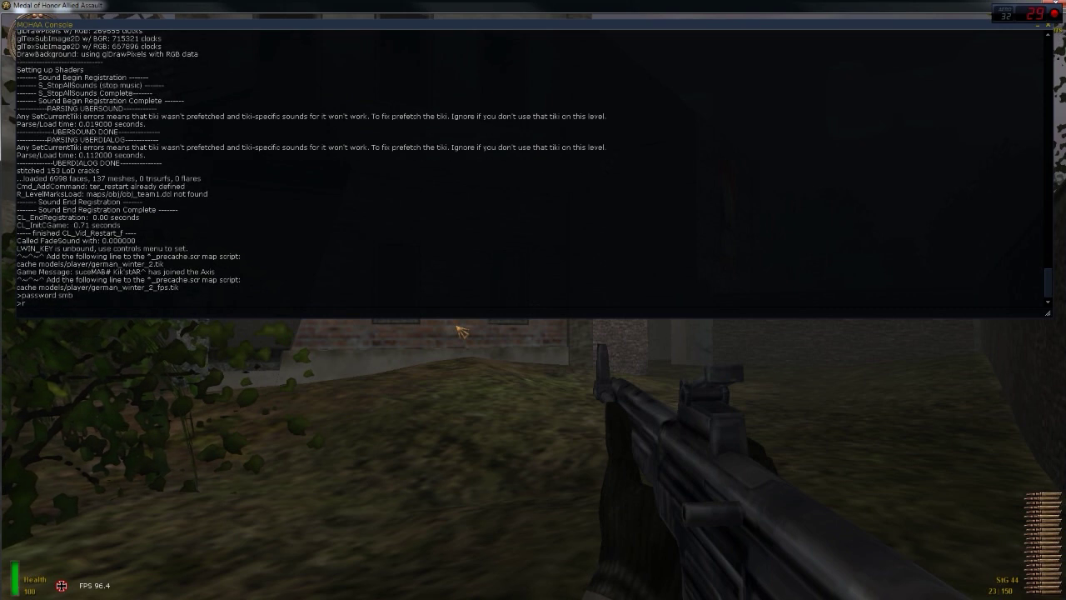
pyautogui.press('Return')
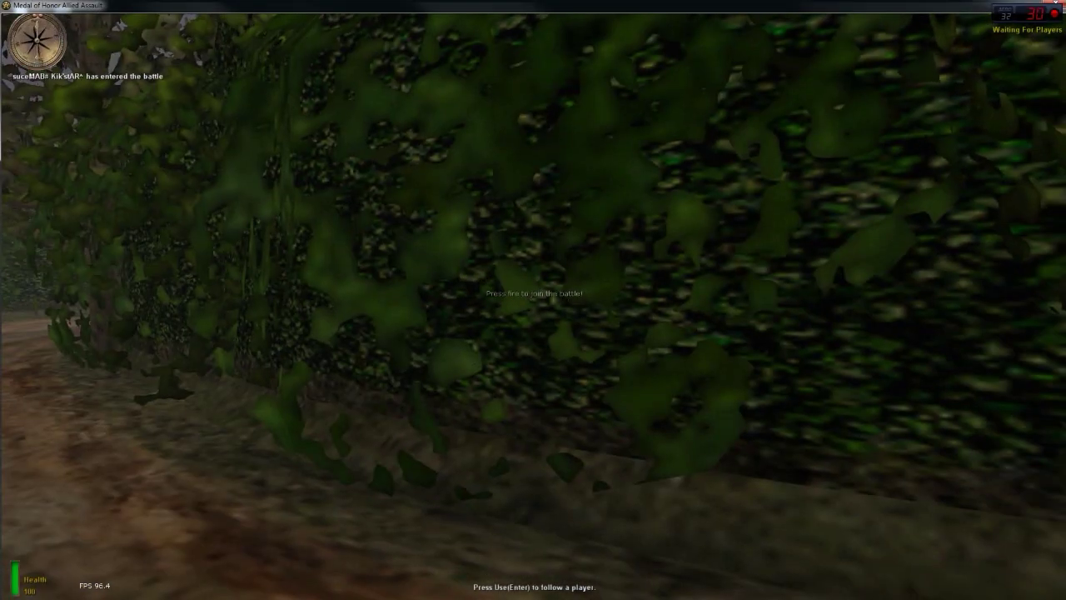
# - Auto-select a team, take the Machine Gun, move through the alley and swap grenade/StG 44
pyautogui.click(533, 300)
pyautogui.click(575, 435)
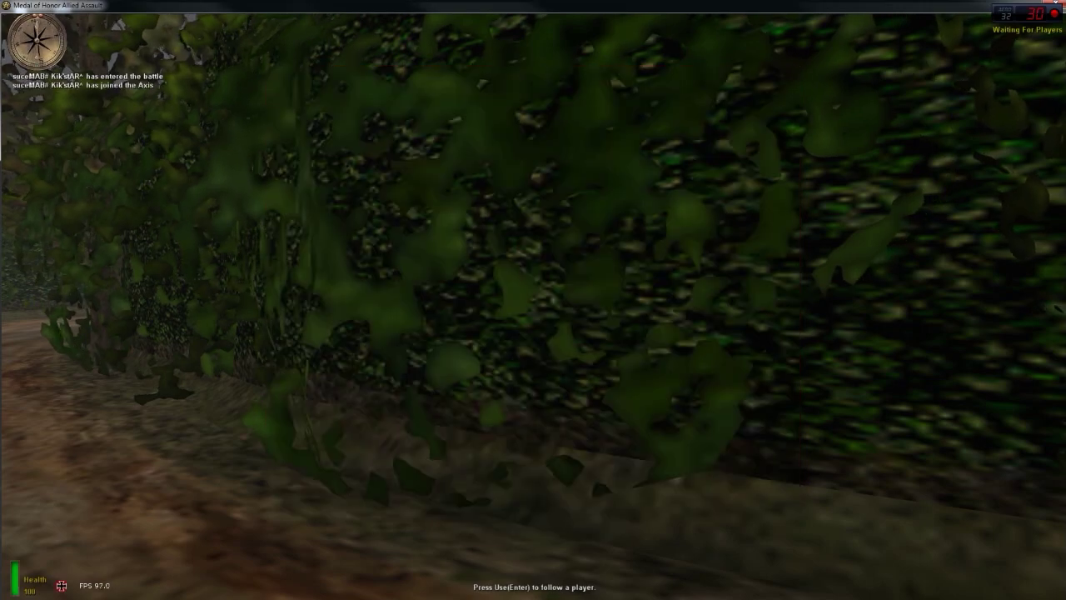
pyautogui.click(533, 333)
pyautogui.press('w')
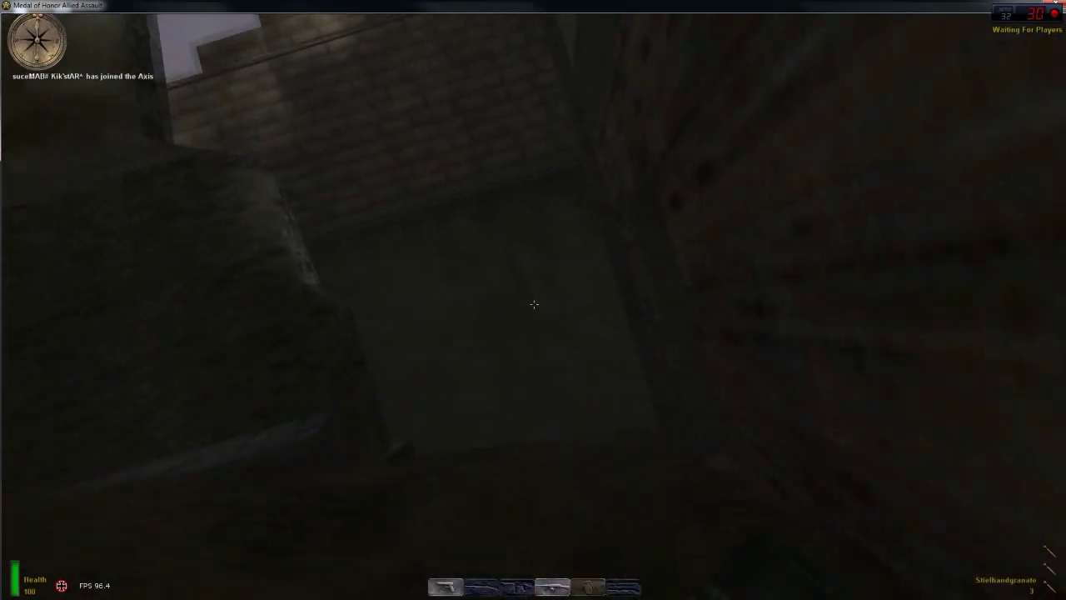
pyautogui.press('5')
pyautogui.press('4')
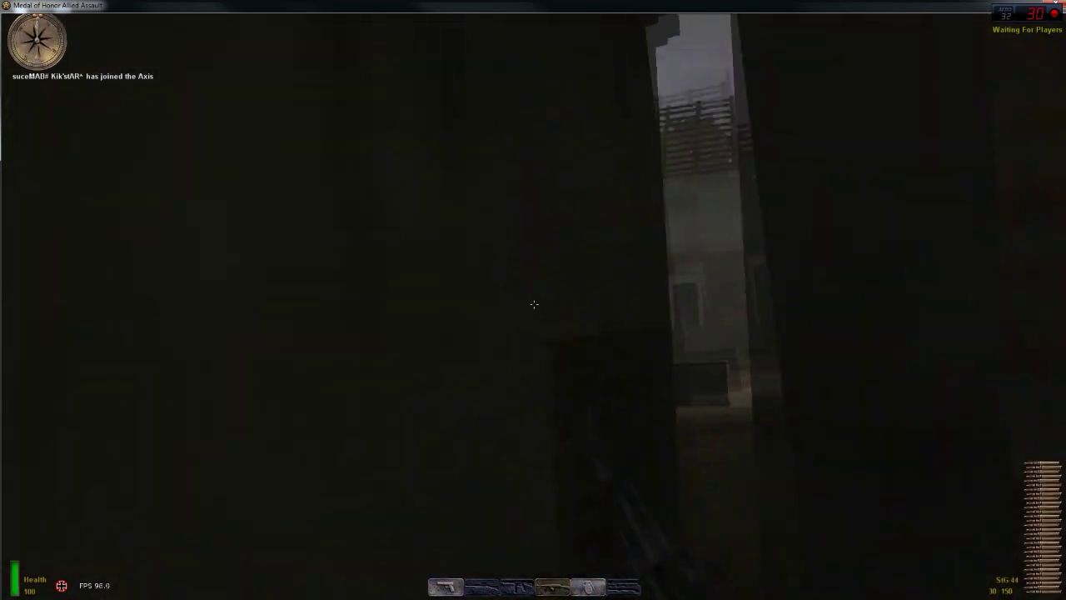